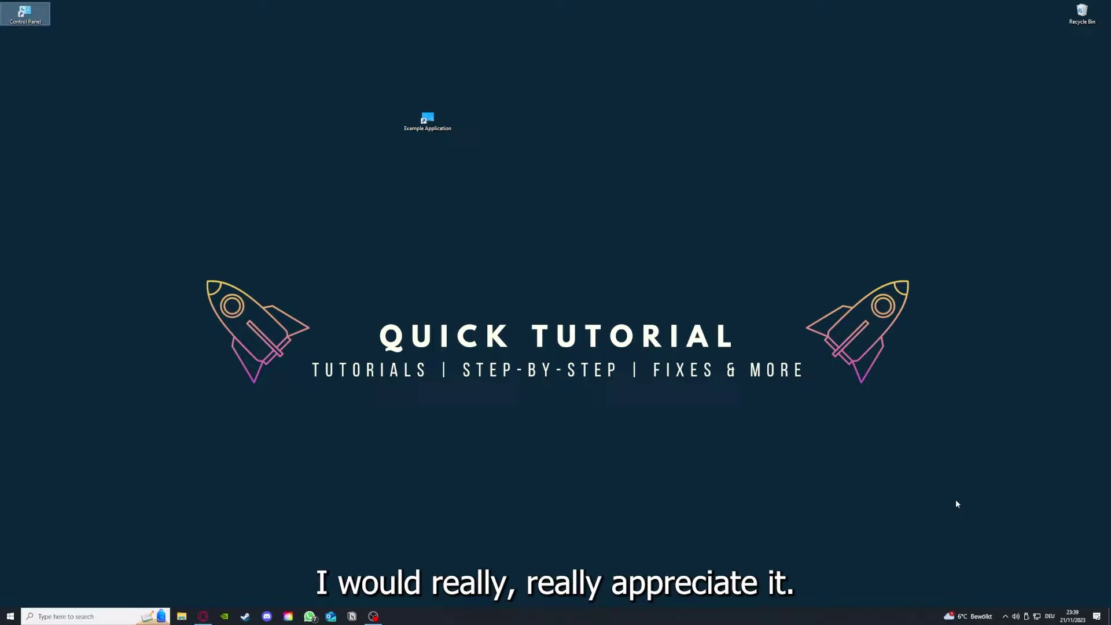
Step: Launch the Example Application shortcut, then close the Desktop folder window that opens
{"action": "left_click", "coordinate": [787, 414]}
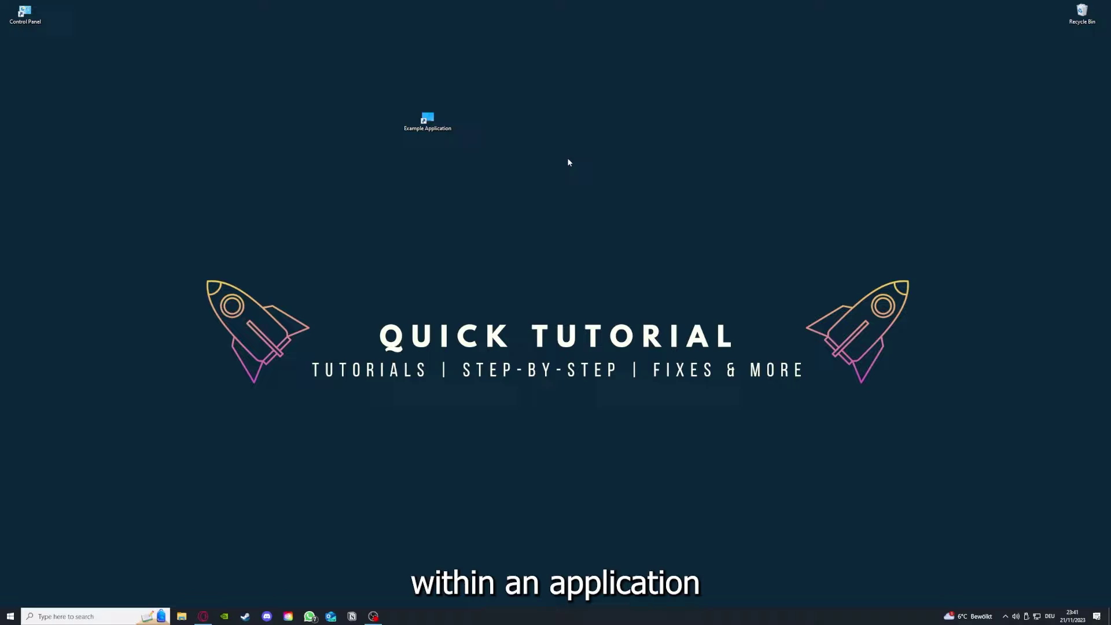
{"action": "left_click_drag", "start_coordinate": [145, 216], "coordinate": [939, 464]}
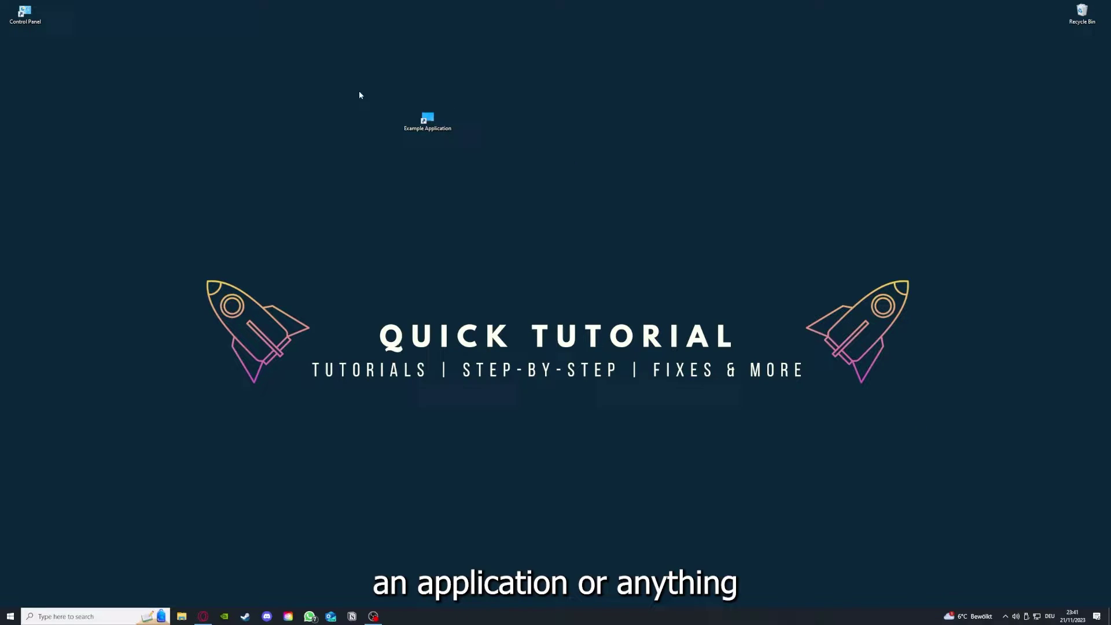
{"action": "left_click_drag", "start_coordinate": [146, 217], "coordinate": [939, 469]}
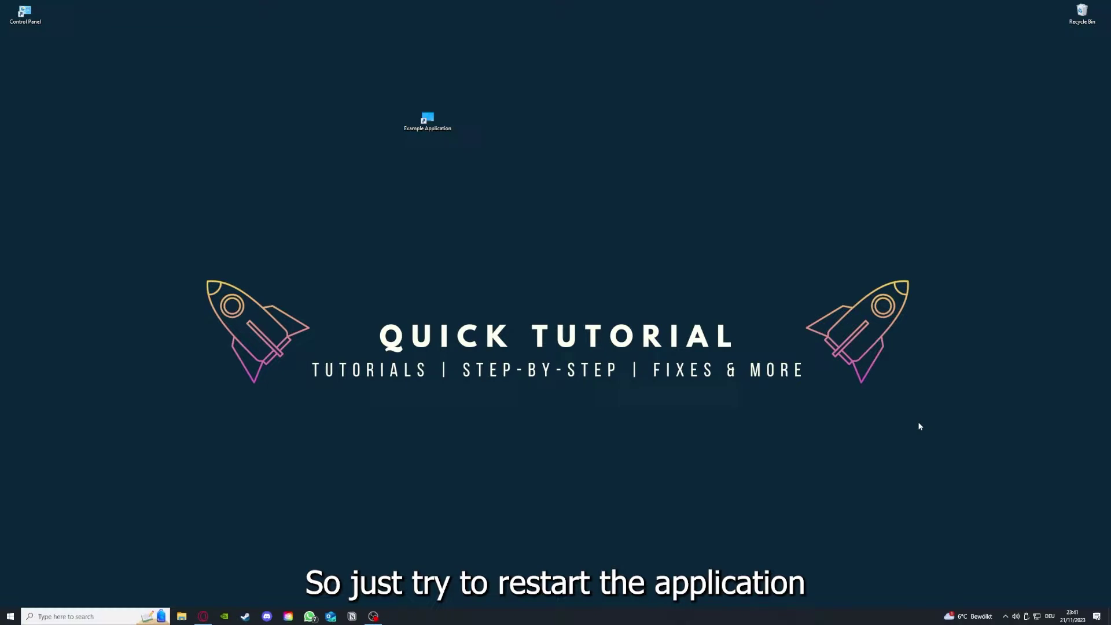
{"action": "double_click", "coordinate": [426, 124]}
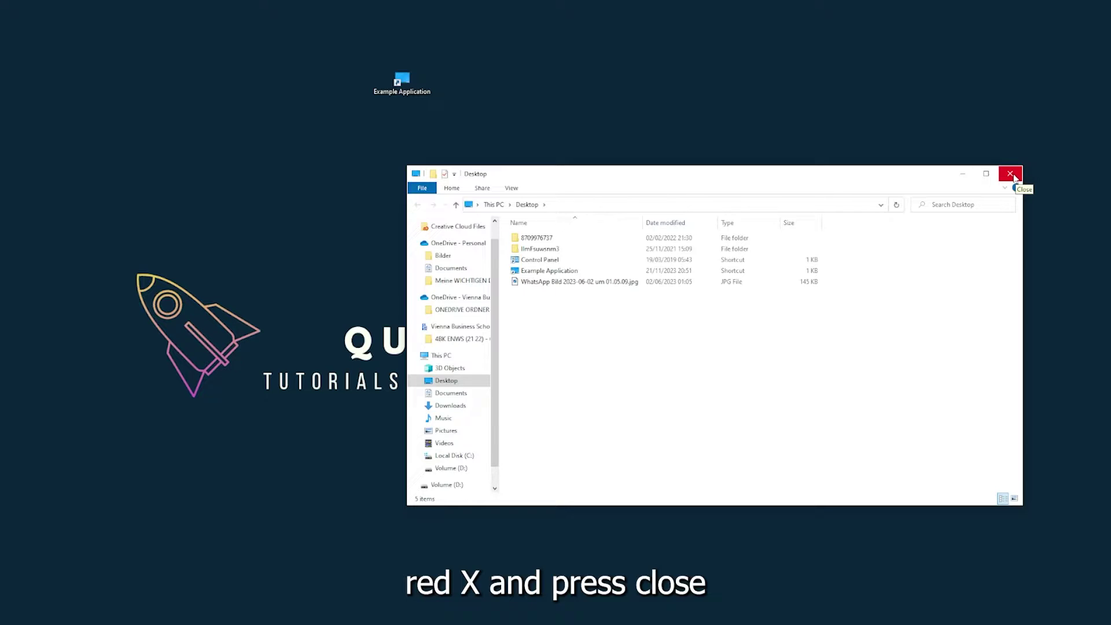
{"action": "left_click", "coordinate": [1012, 175]}
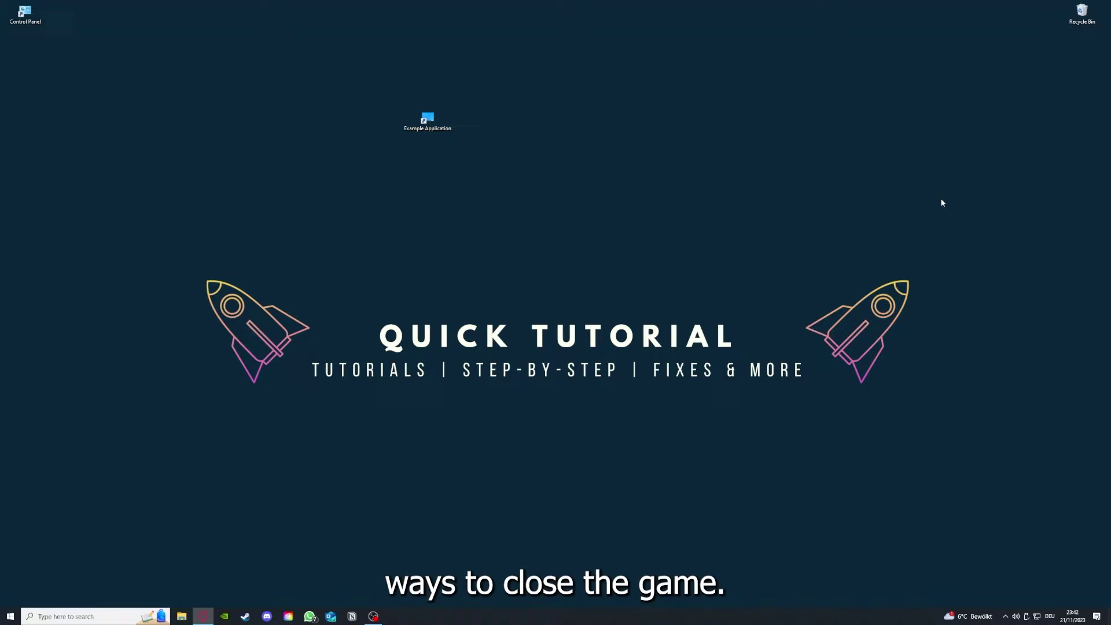
Step: Open Task Manager from the taskbar and end the Task Manager app in its Apps list
{"action": "right_click", "coordinate": [417, 617]}
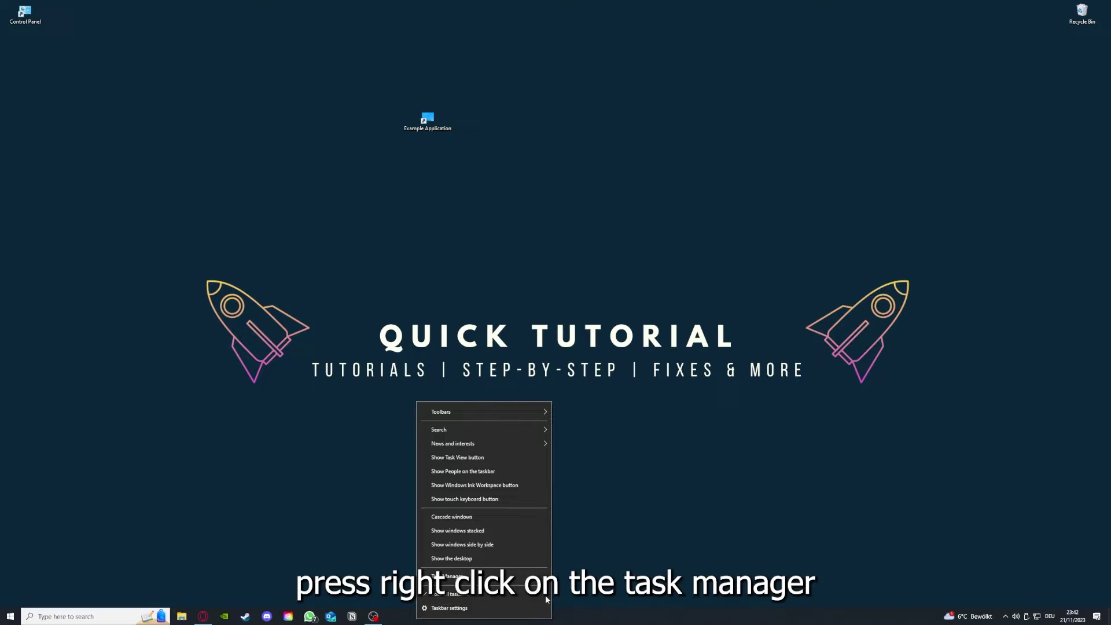
{"action": "left_click", "coordinate": [496, 577]}
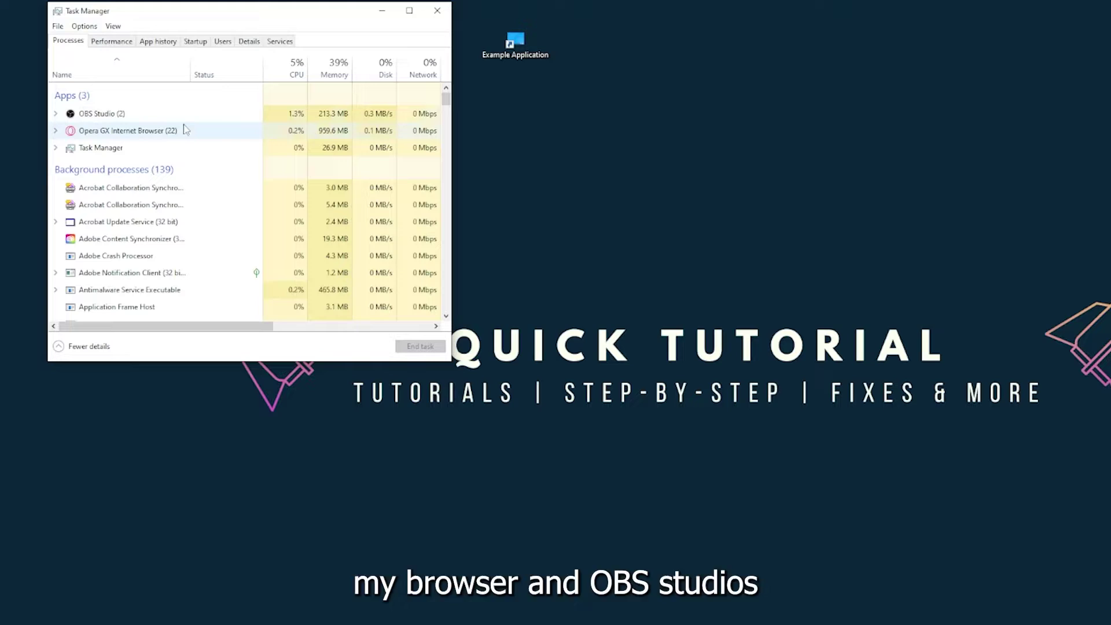
{"action": "left_click", "coordinate": [209, 152]}
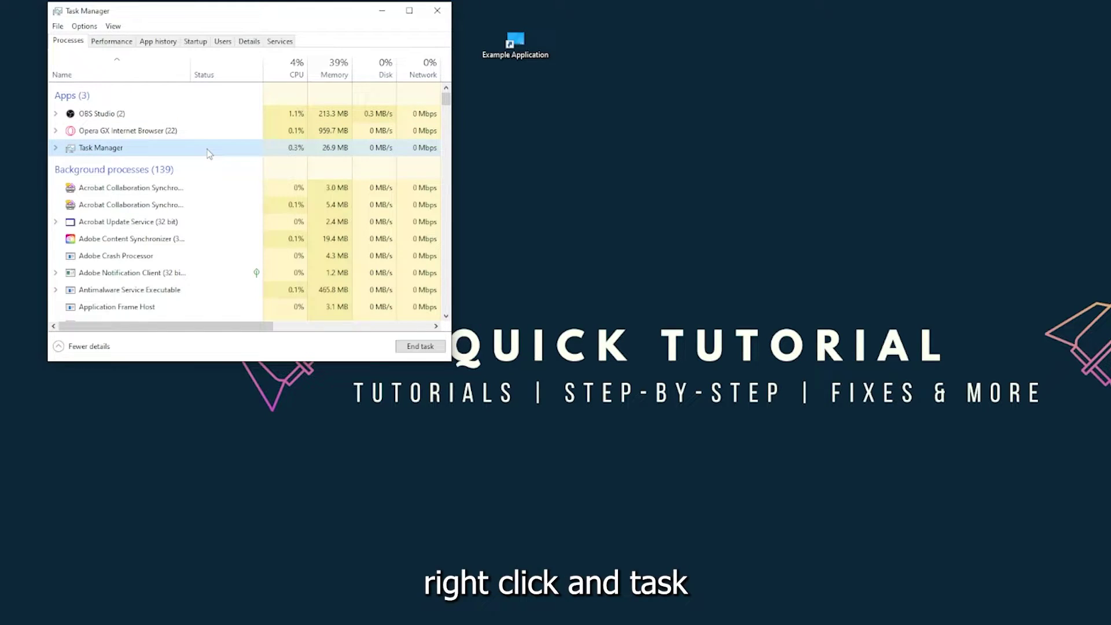
{"action": "left_click", "coordinate": [413, 349]}
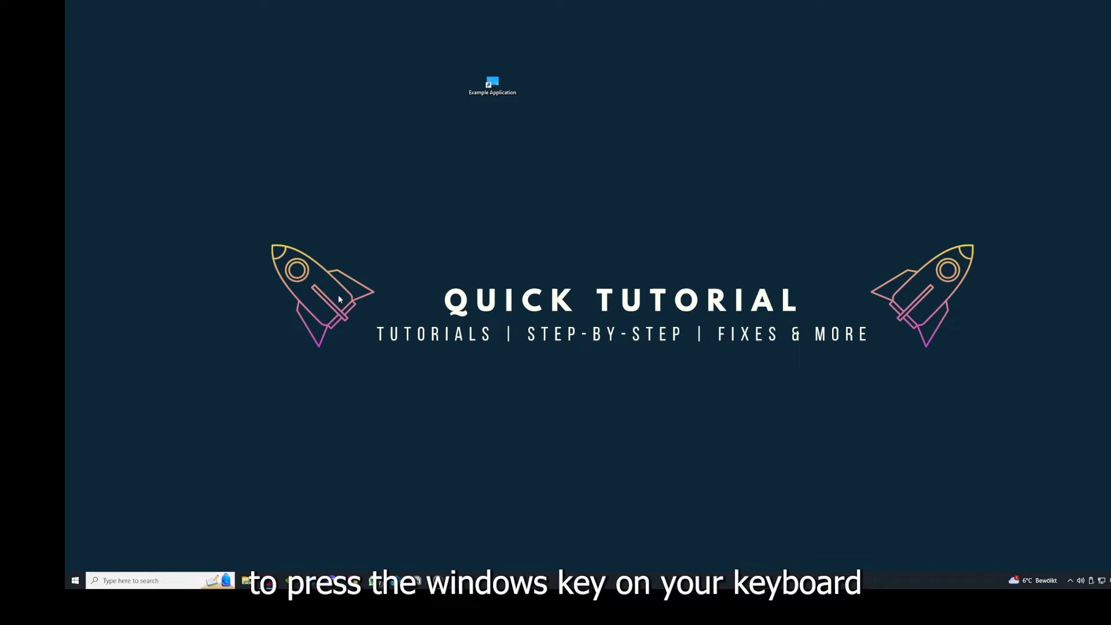
{"action": "key", "text": "super"}
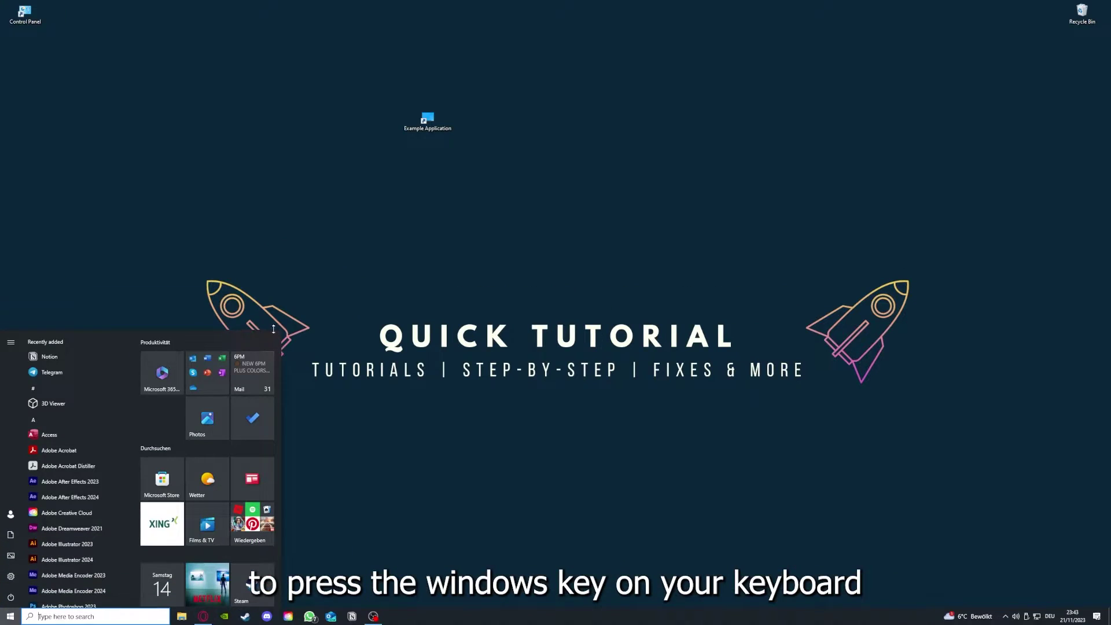
{"action": "key", "text": "super"}
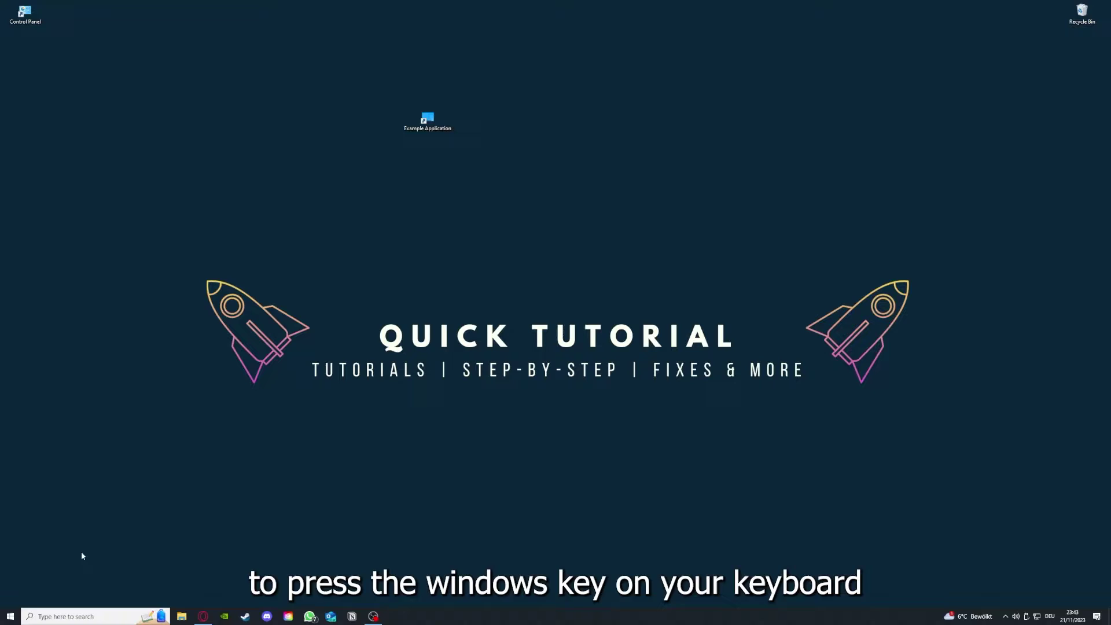
{"action": "left_click", "coordinate": [13, 611]}
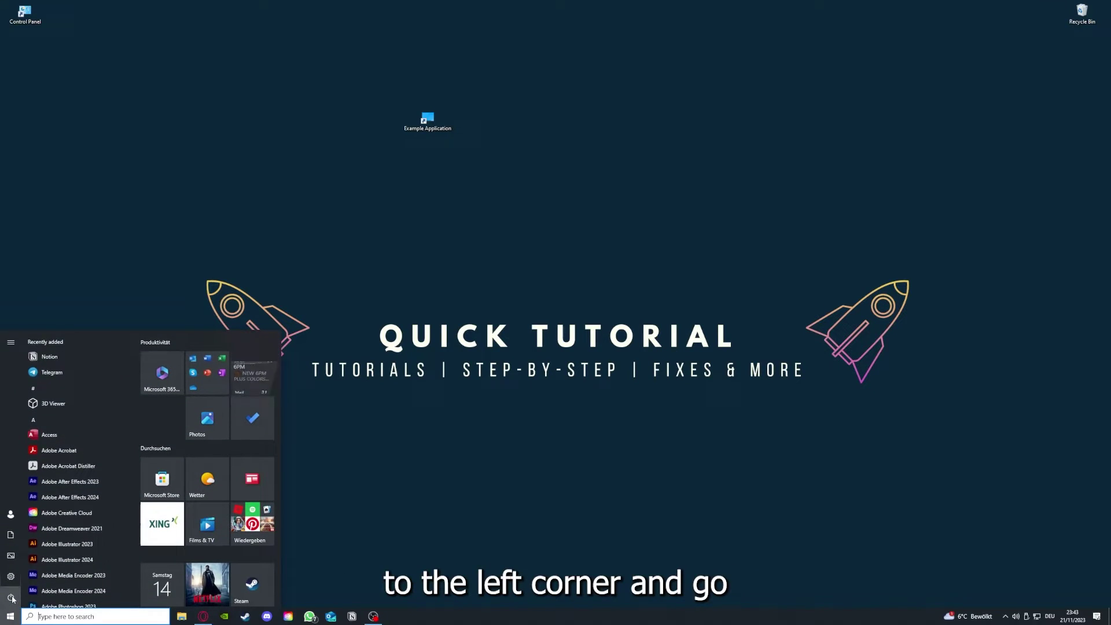
{"action": "mouse_move", "coordinate": [11, 598]}
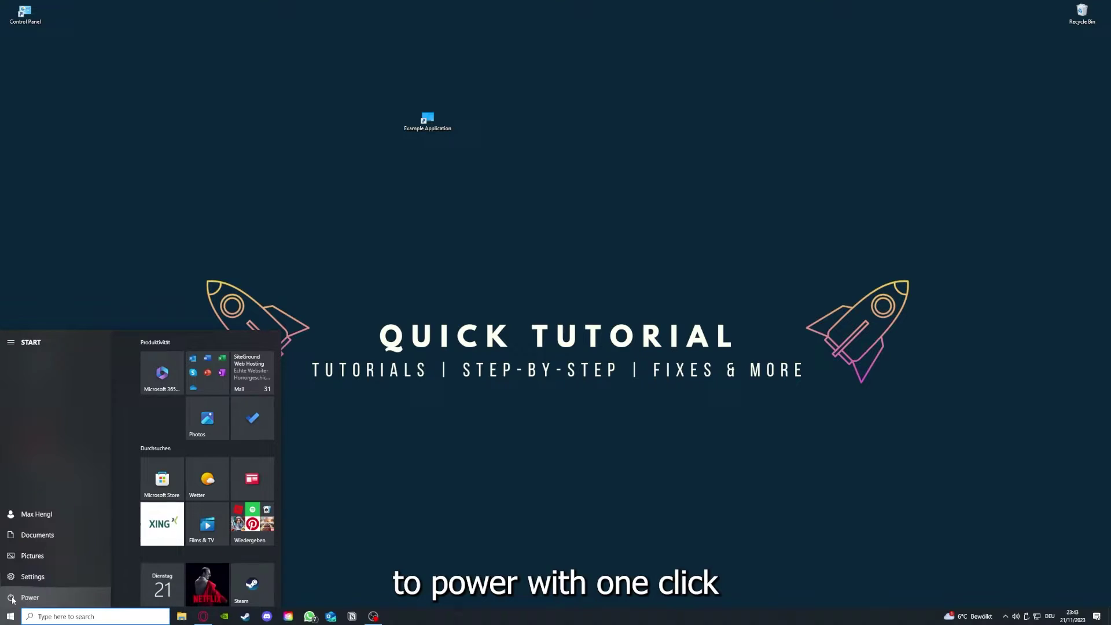
{"action": "left_click", "coordinate": [12, 599]}
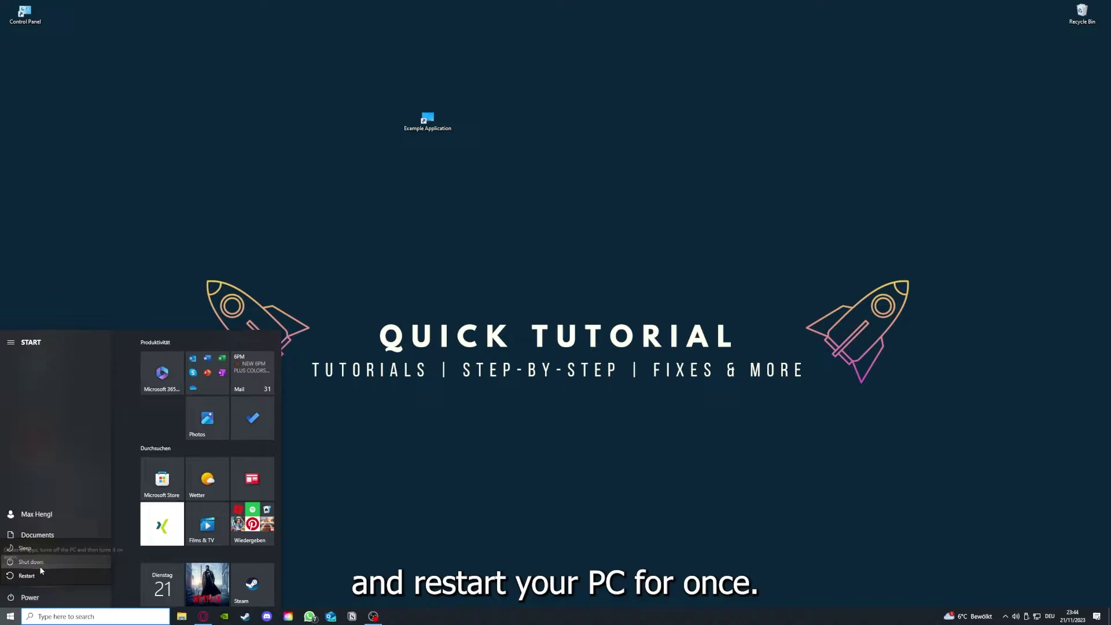
{"action": "left_click", "coordinate": [443, 445]}
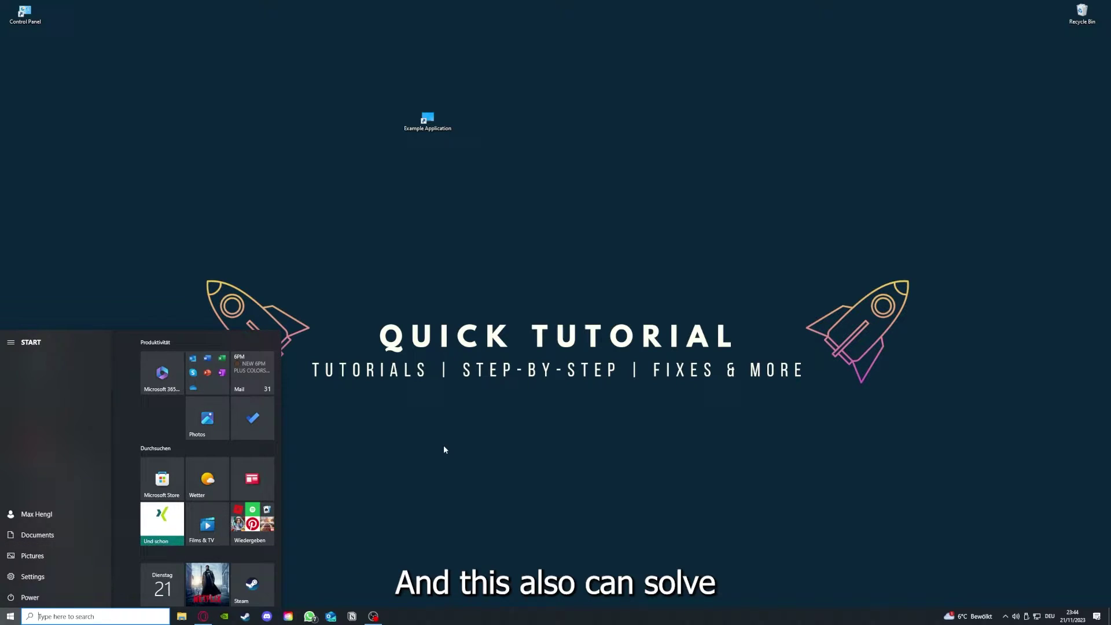
{"action": "left_click", "coordinate": [438, 443]}
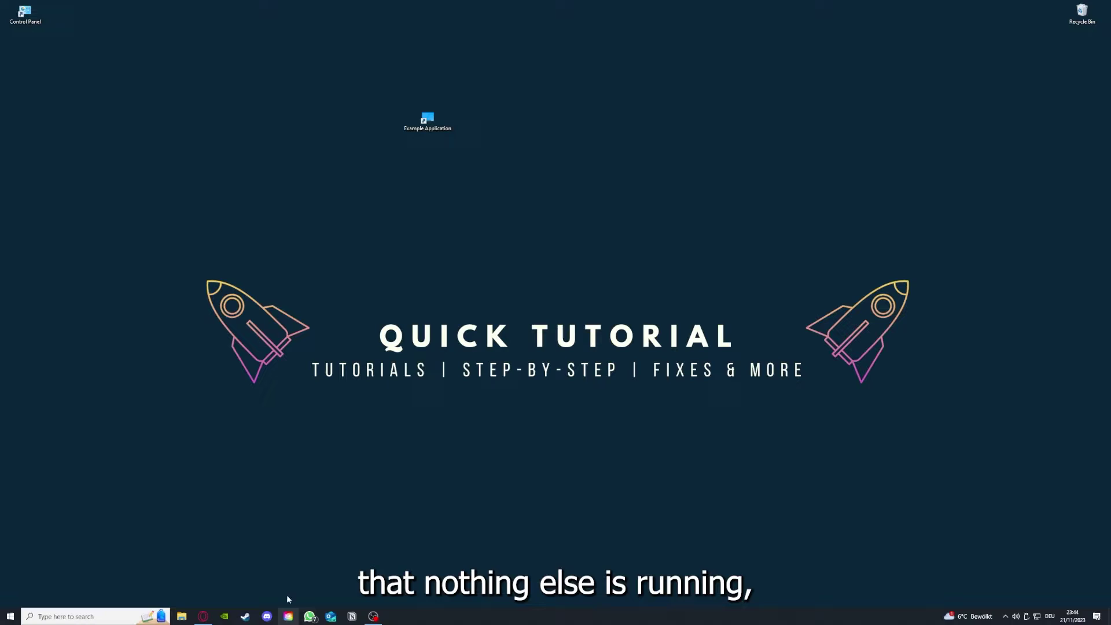
Step: Show Task Manager's Startup tab maximized, listing each app's publisher, status and startup impact
{"action": "right_click", "coordinate": [430, 616]}
{"action": "left_click", "coordinate": [468, 560]}
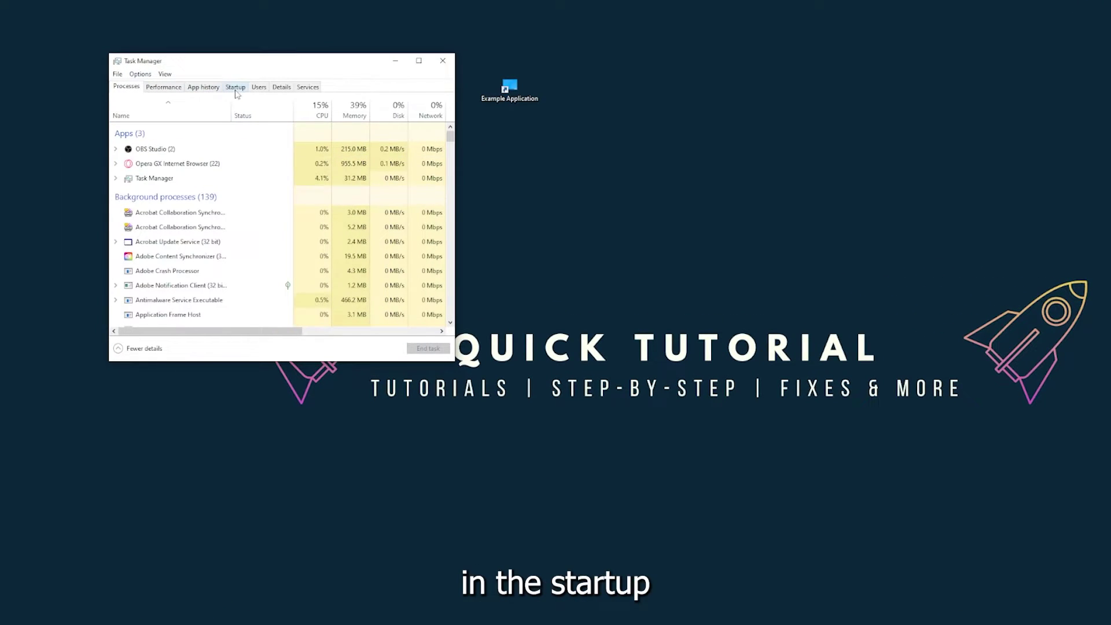
{"action": "left_click", "coordinate": [235, 86]}
{"action": "scroll", "coordinate": [231, 232], "scroll_direction": "down", "scroll_amount": 2}
{"action": "scroll", "coordinate": [231, 260], "scroll_direction": "up", "scroll_amount": 2}
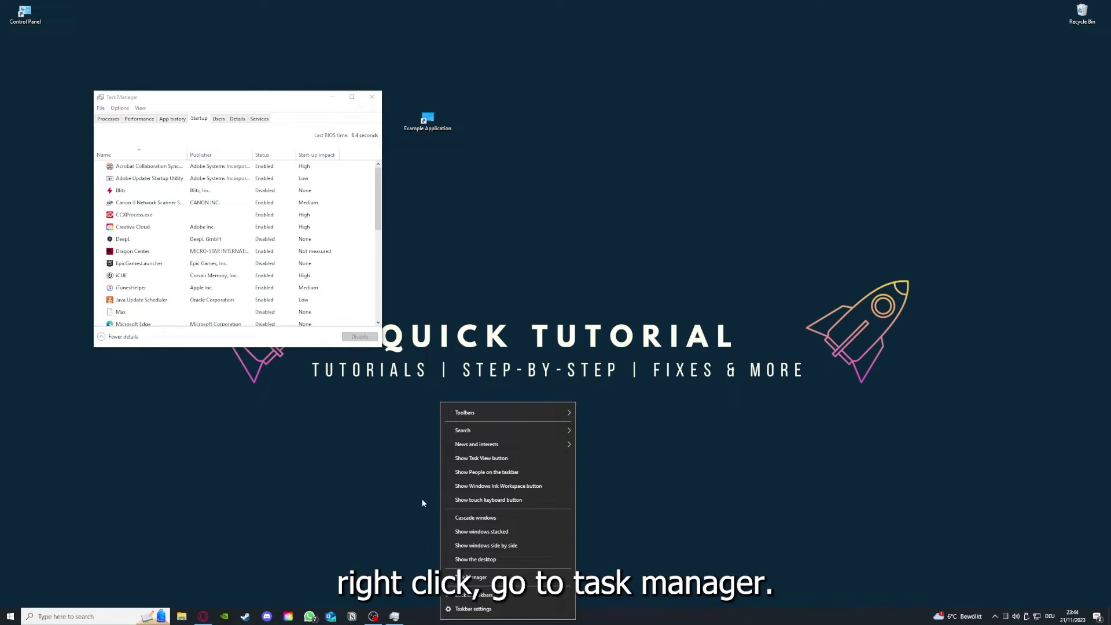
{"action": "left_click", "coordinate": [262, 131]}
{"action": "double_click", "coordinate": [262, 96]}
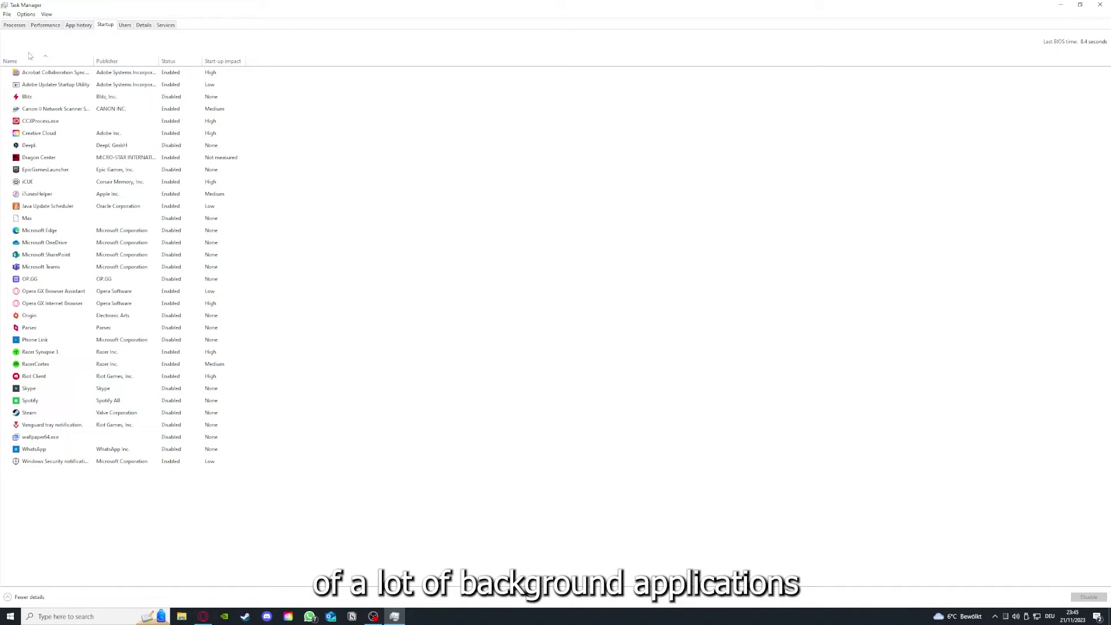
Step: Look through the Acrobat, CCXProcess, OneDrive, SharePoint and Phone Link startup entries, ending on iTunesHelper
{"action": "right_click", "coordinate": [180, 73]}
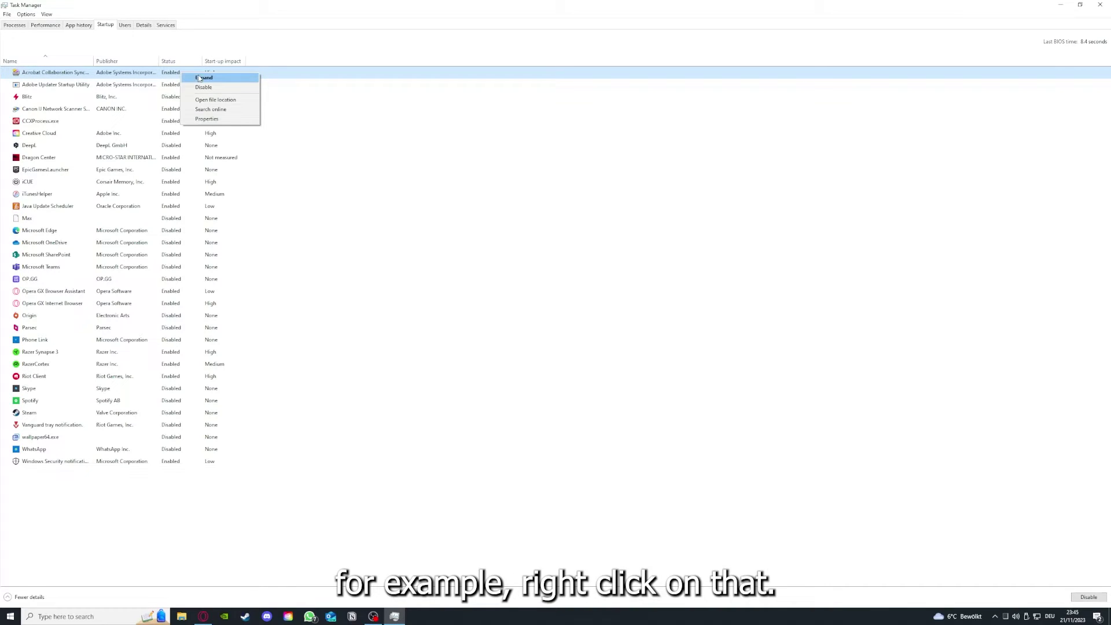
{"action": "left_click", "coordinate": [384, 121]}
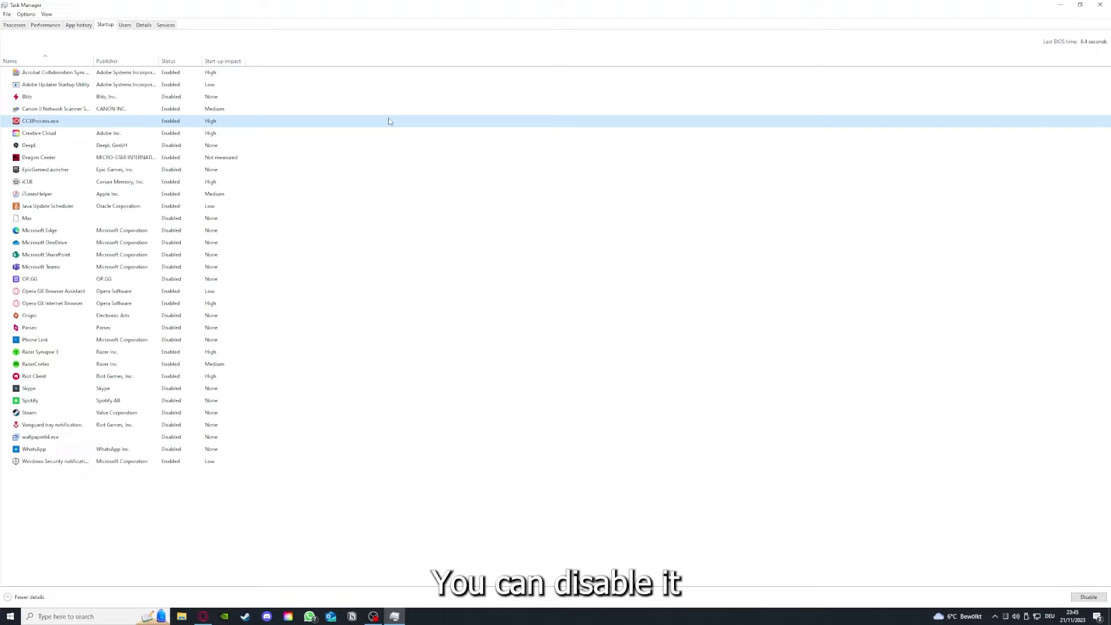
{"action": "left_click", "coordinate": [581, 243]}
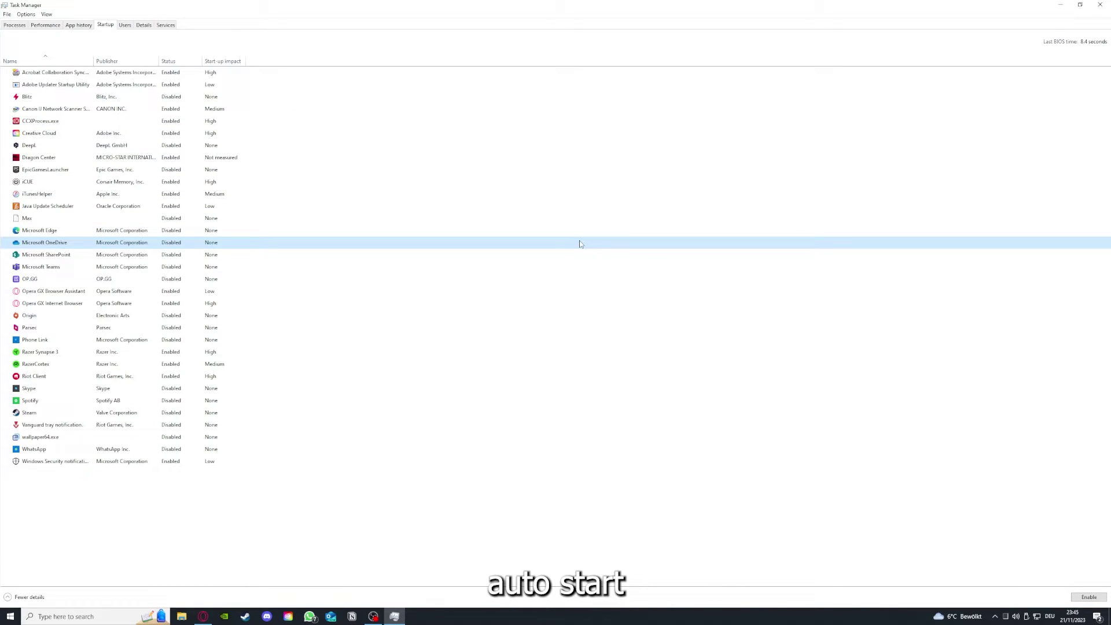
{"action": "left_click", "coordinate": [70, 74]}
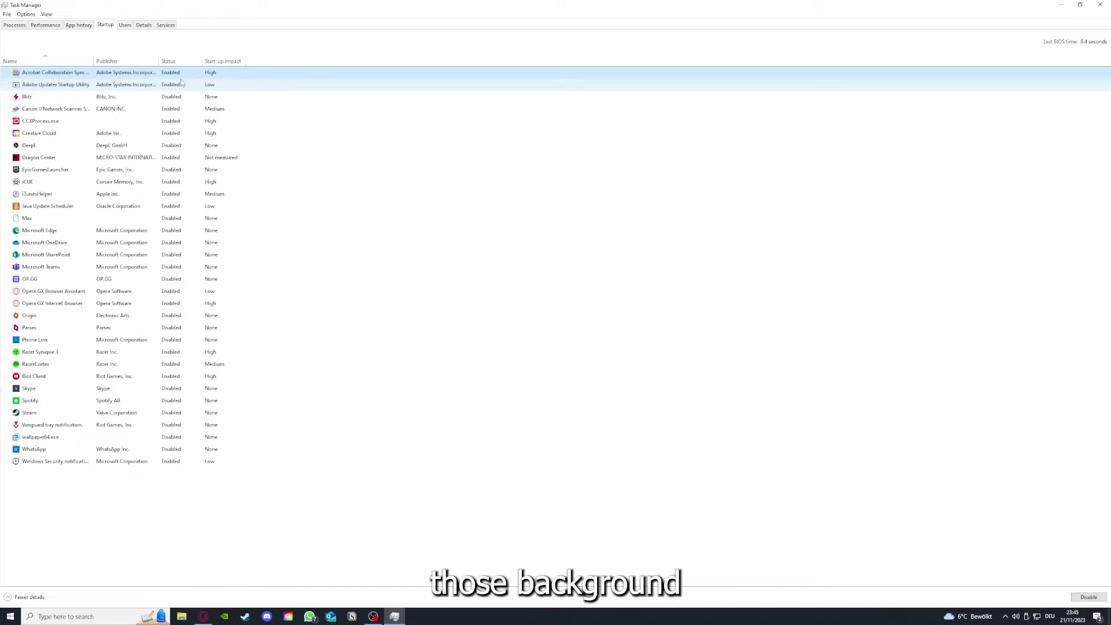
{"action": "right_click", "coordinate": [274, 254]}
{"action": "left_click", "coordinate": [310, 342]}
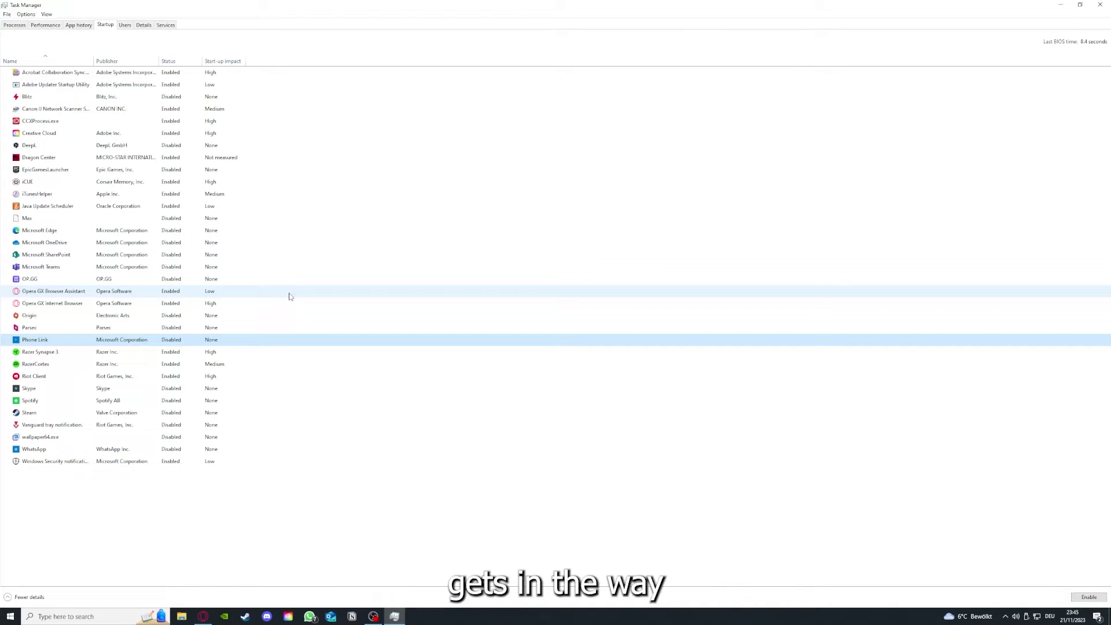
{"action": "left_click", "coordinate": [243, 200]}
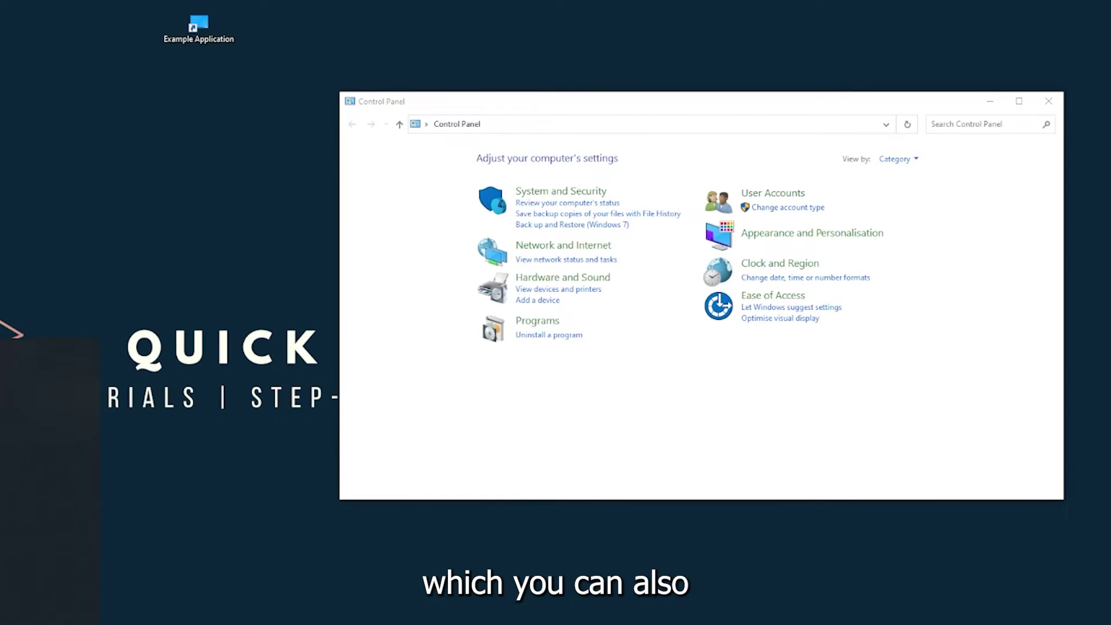
Step: Open Programs and Features under Control Panel's Programs category and scroll the list to Overwolf
{"action": "key", "text": "super"}
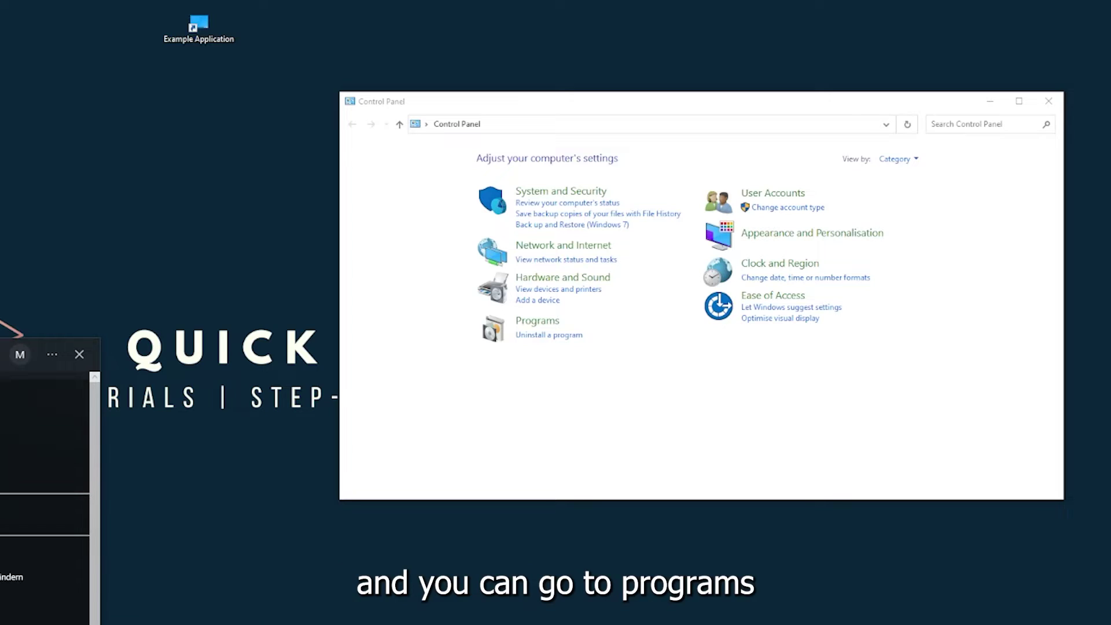
{"action": "key", "text": "Escape"}
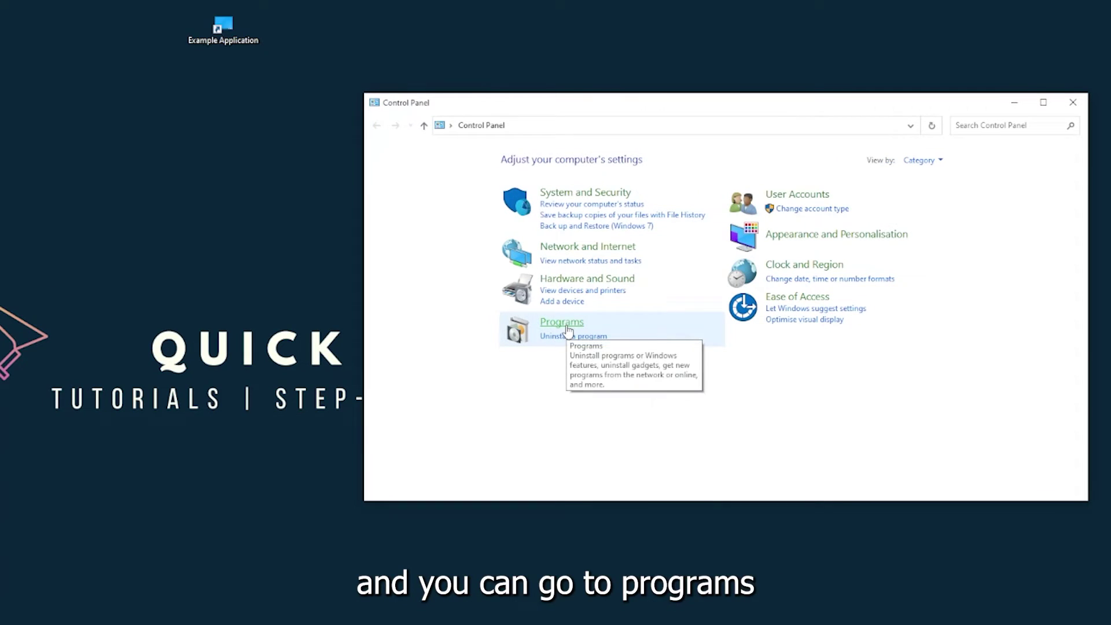
{"action": "left_click", "coordinate": [542, 329]}
{"action": "left_click", "coordinate": [567, 330]}
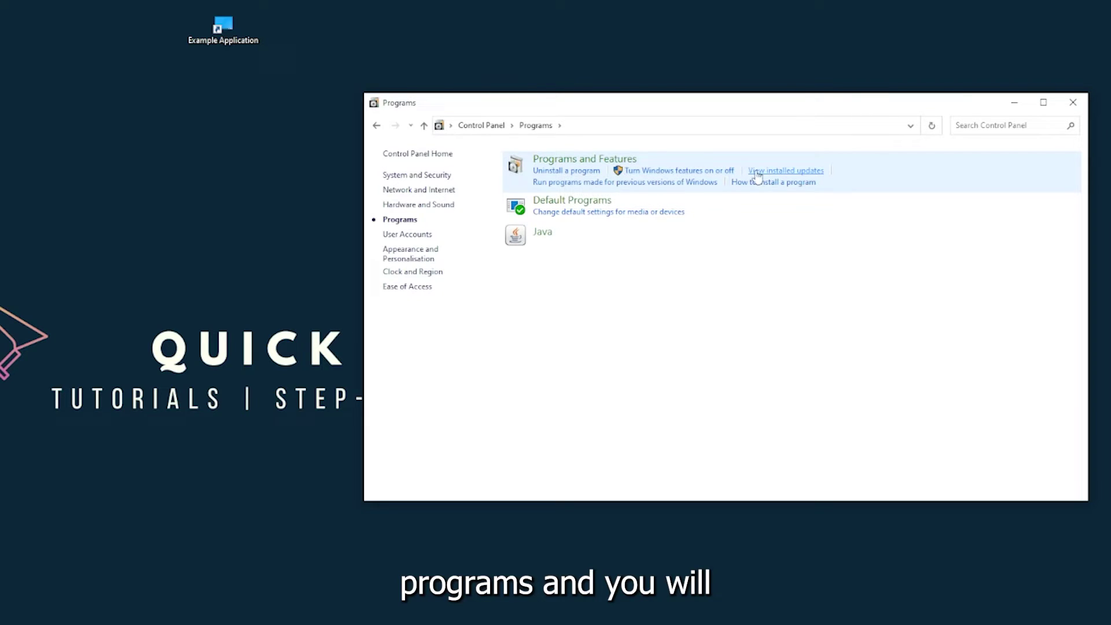
{"action": "left_click", "coordinate": [600, 165]}
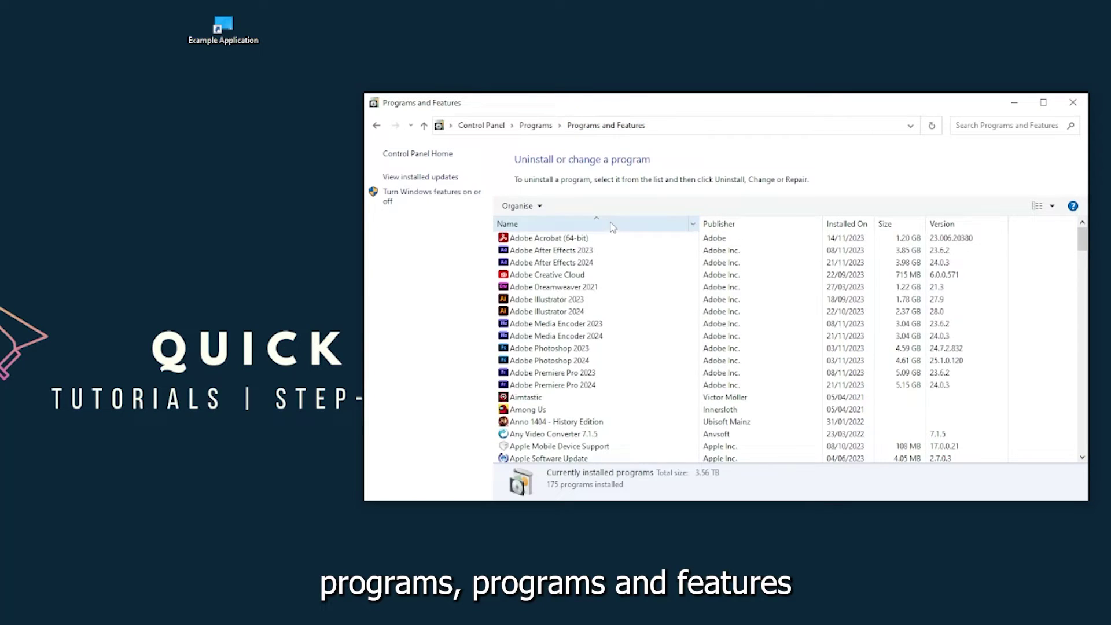
{"action": "scroll", "coordinate": [587, 326], "scroll_direction": "down", "scroll_amount": 20}
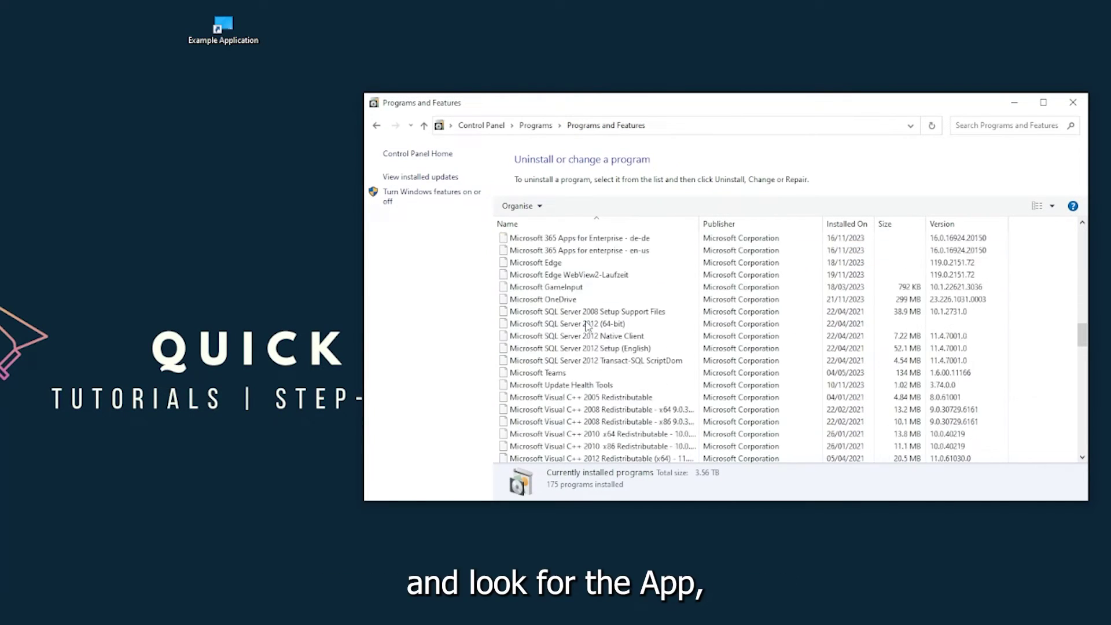
{"action": "scroll", "coordinate": [587, 325], "scroll_direction": "down", "scroll_amount": 20}
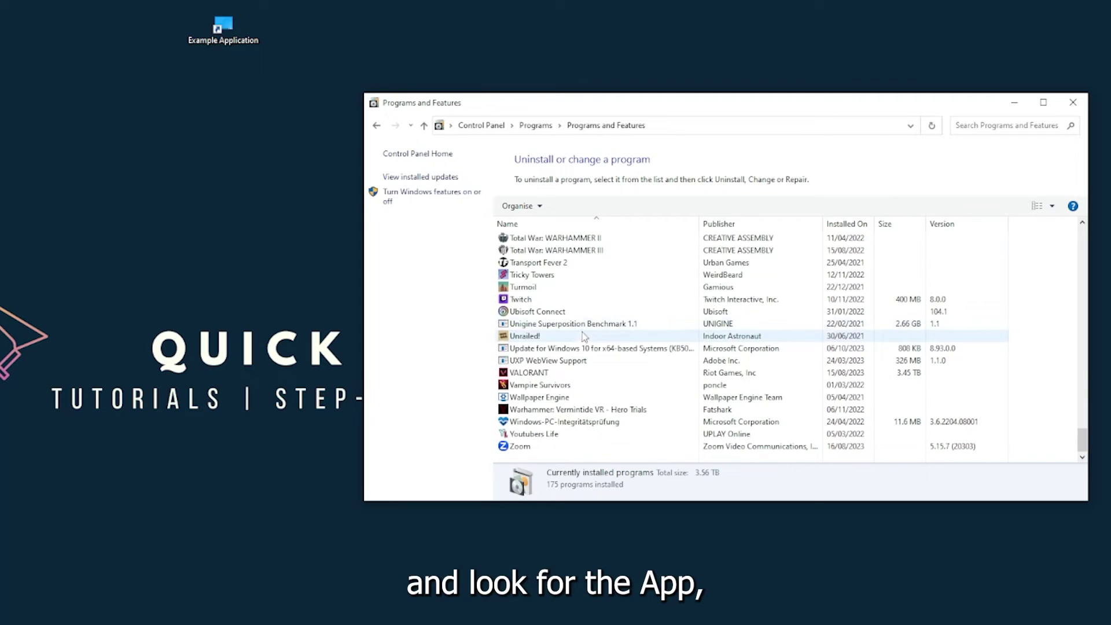
{"action": "scroll", "coordinate": [573, 359], "scroll_direction": "up", "scroll_amount": 12}
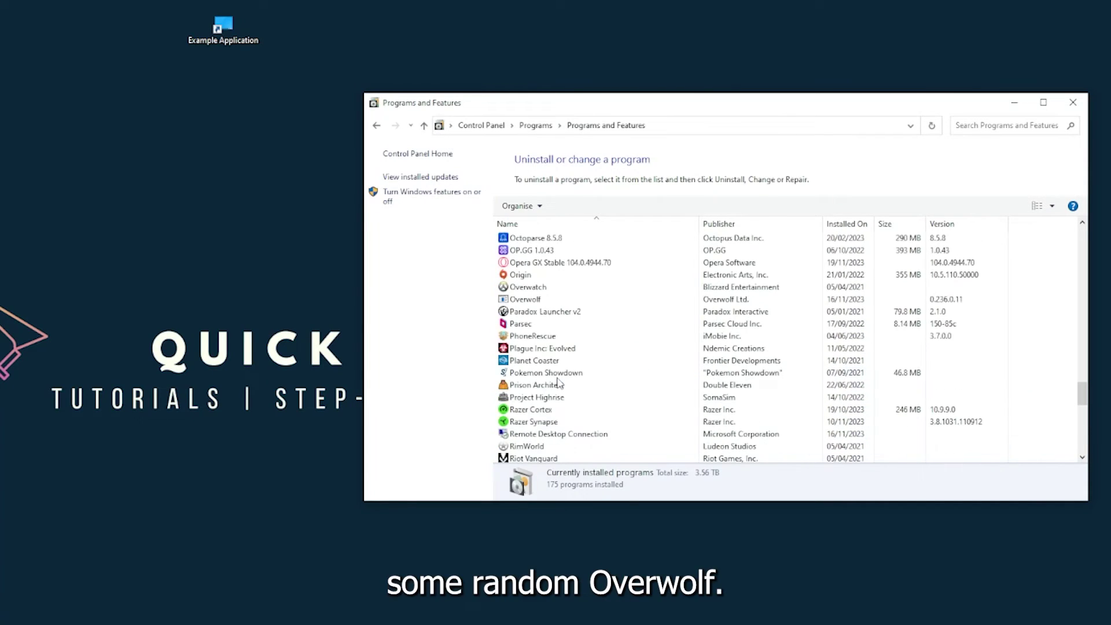
{"action": "scroll", "coordinate": [538, 378], "scroll_direction": "up", "scroll_amount": 2}
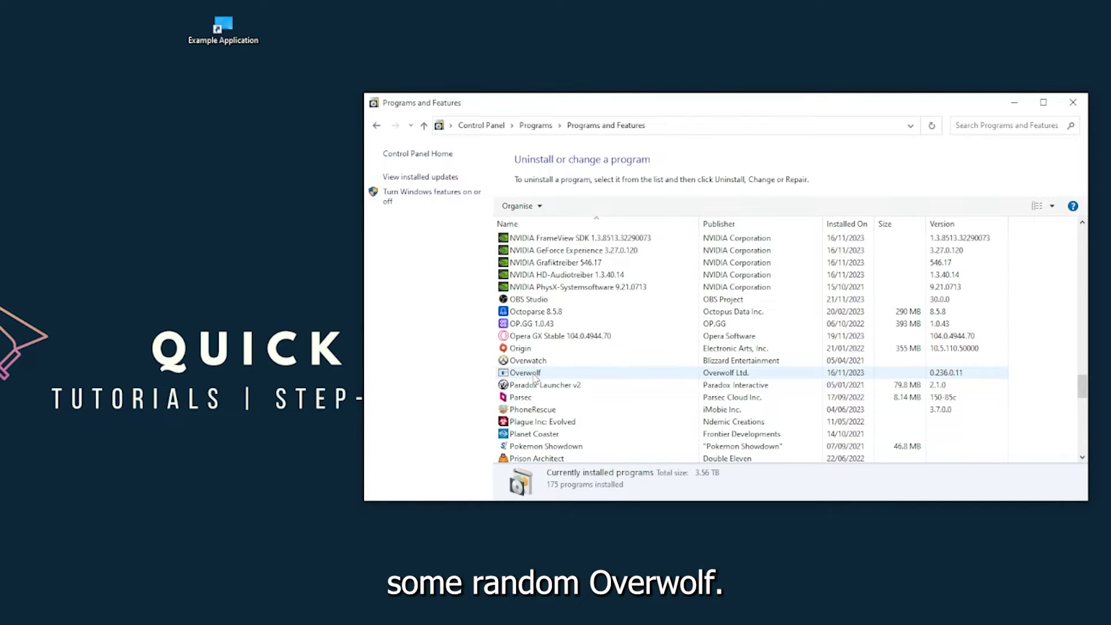
Step: Uninstall Overwolf, answer Yes to the error prompt, and close Programs and Features
{"action": "left_click", "coordinate": [535, 376]}
{"action": "right_click", "coordinate": [534, 375]}
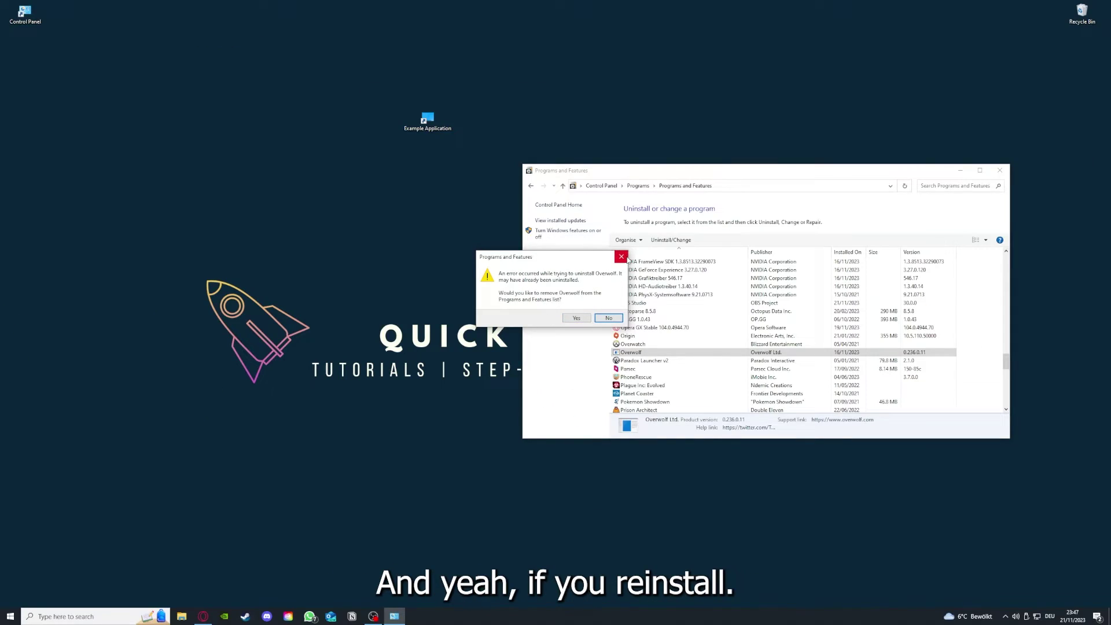
{"action": "left_click", "coordinate": [620, 256]}
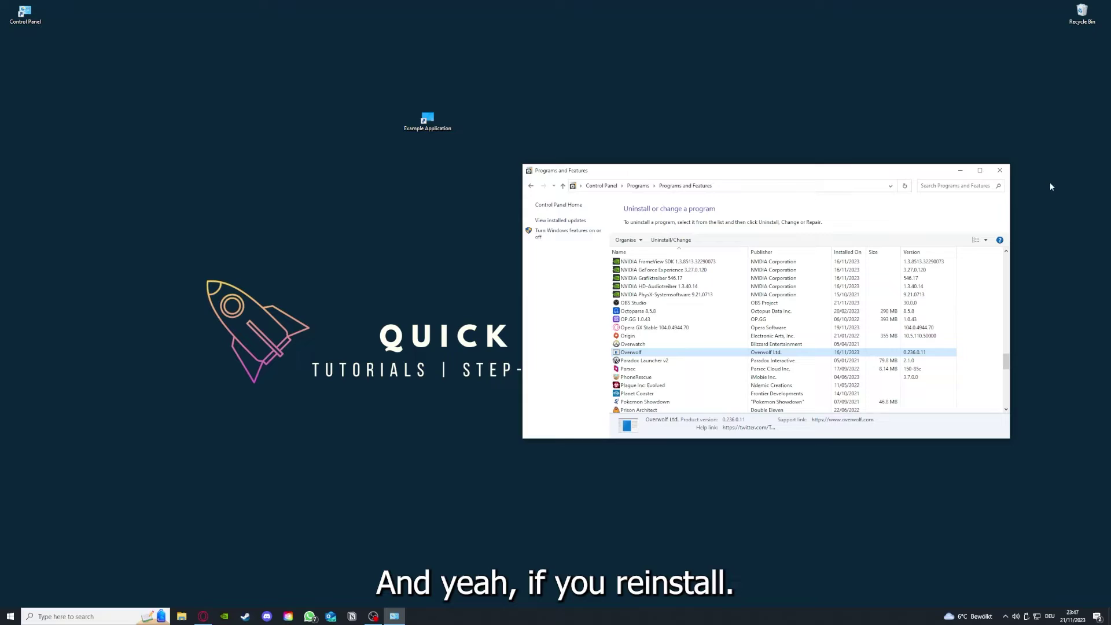
{"action": "left_click", "coordinate": [1000, 170]}
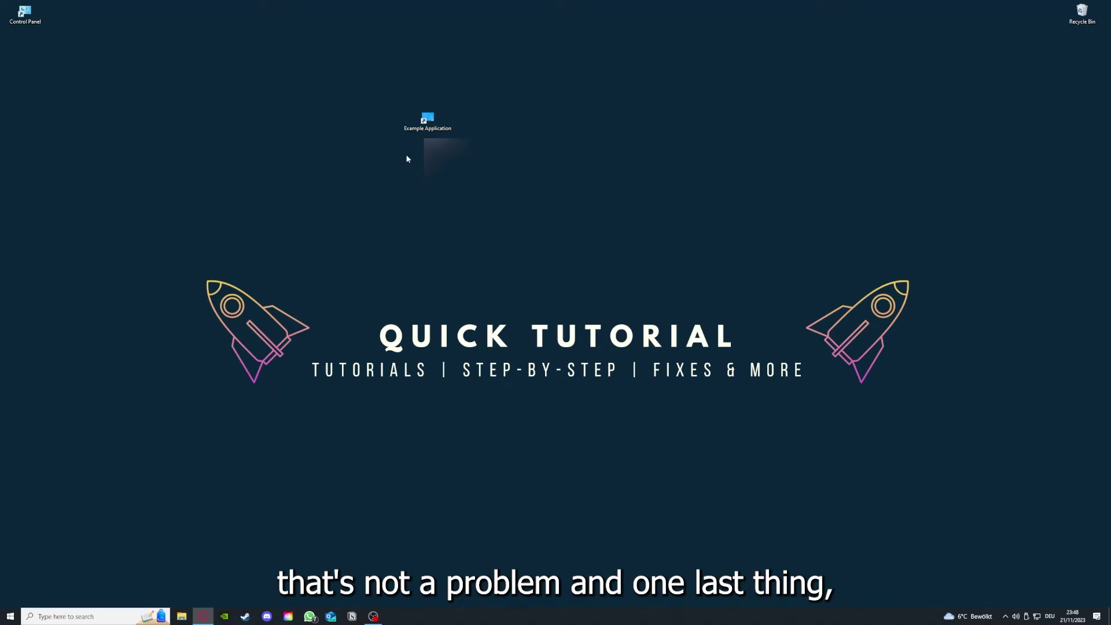
Step: Open the Example Application shortcut's Properties, check Security and Previous Versions, then return to Shortcut
{"action": "right_click", "coordinate": [421, 116]}
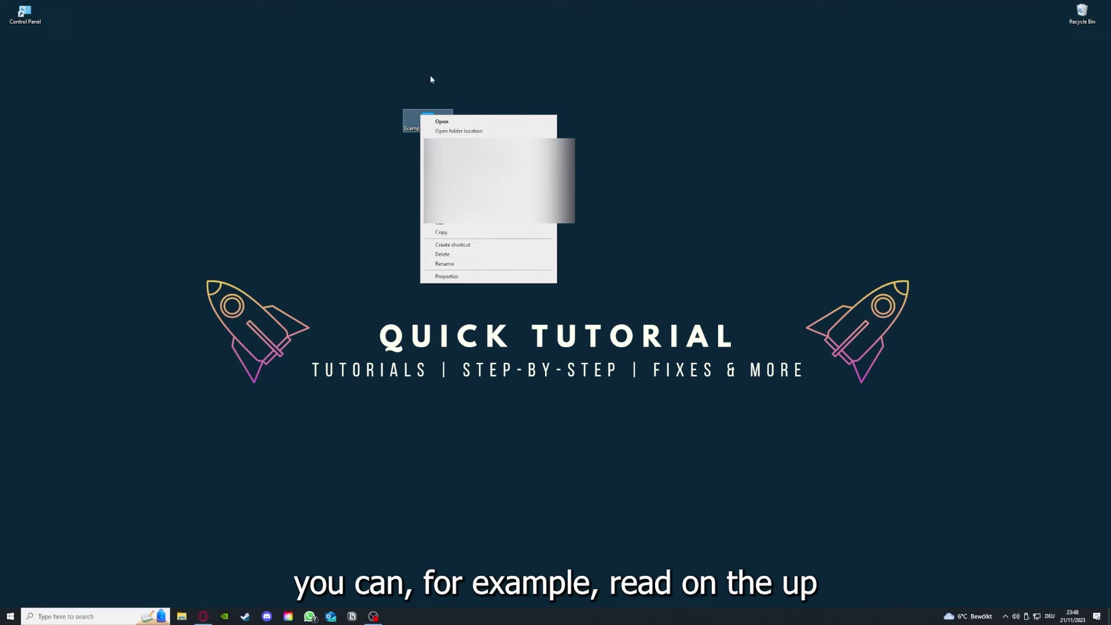
{"action": "left_click", "coordinate": [445, 277]}
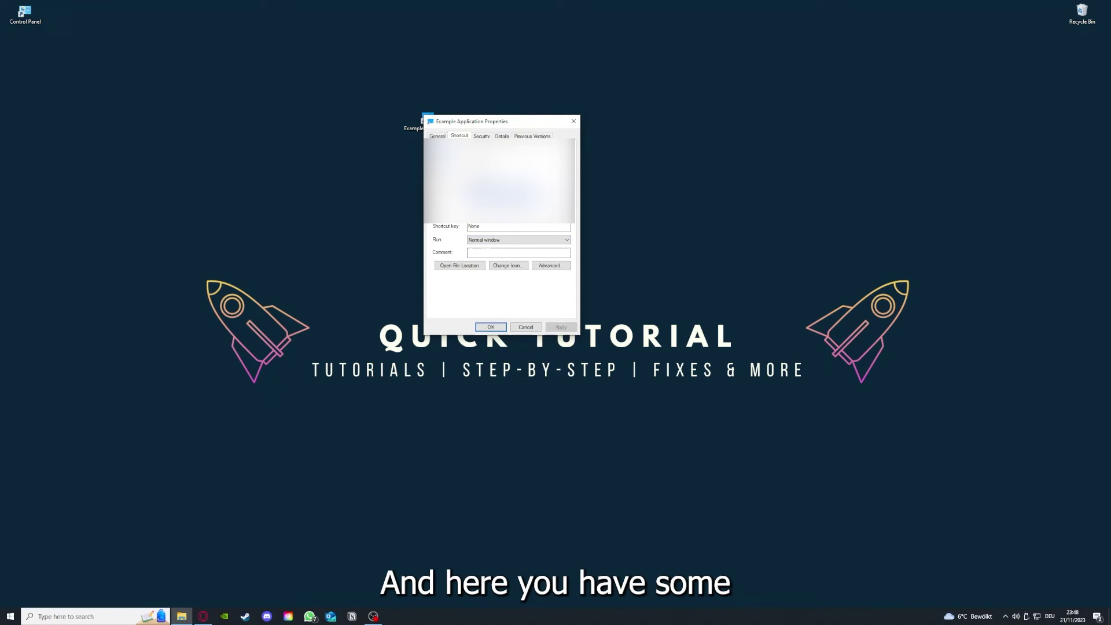
{"action": "key", "text": "ctrl+Tab"}
{"action": "key", "text": "ctrl+Tab"}
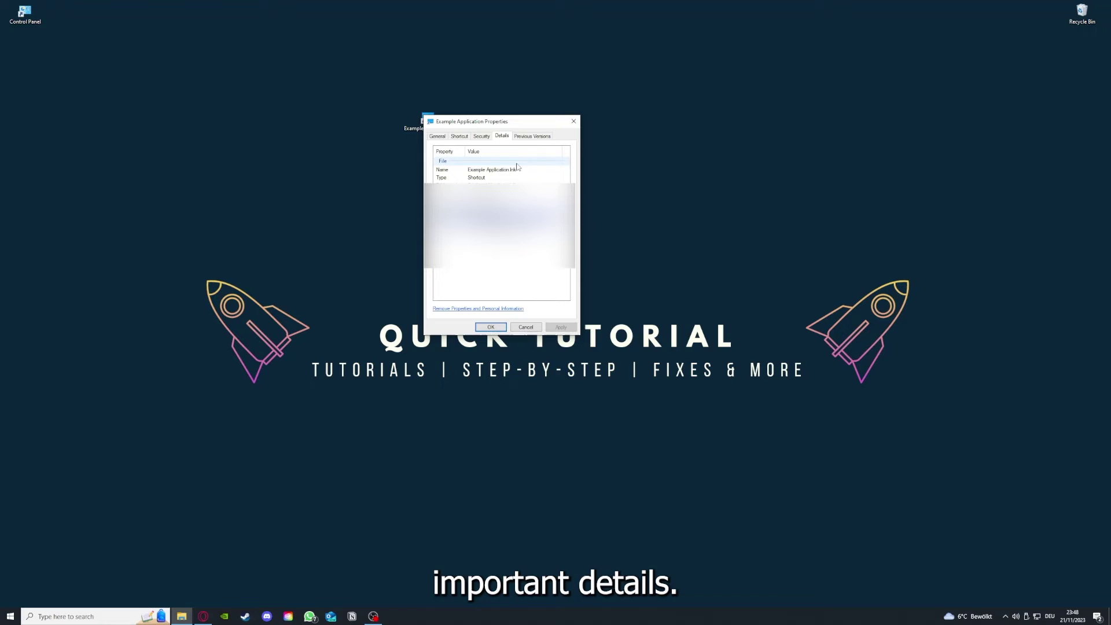
{"action": "left_click_drag", "start_coordinate": [503, 121], "coordinate": [586, 159]}
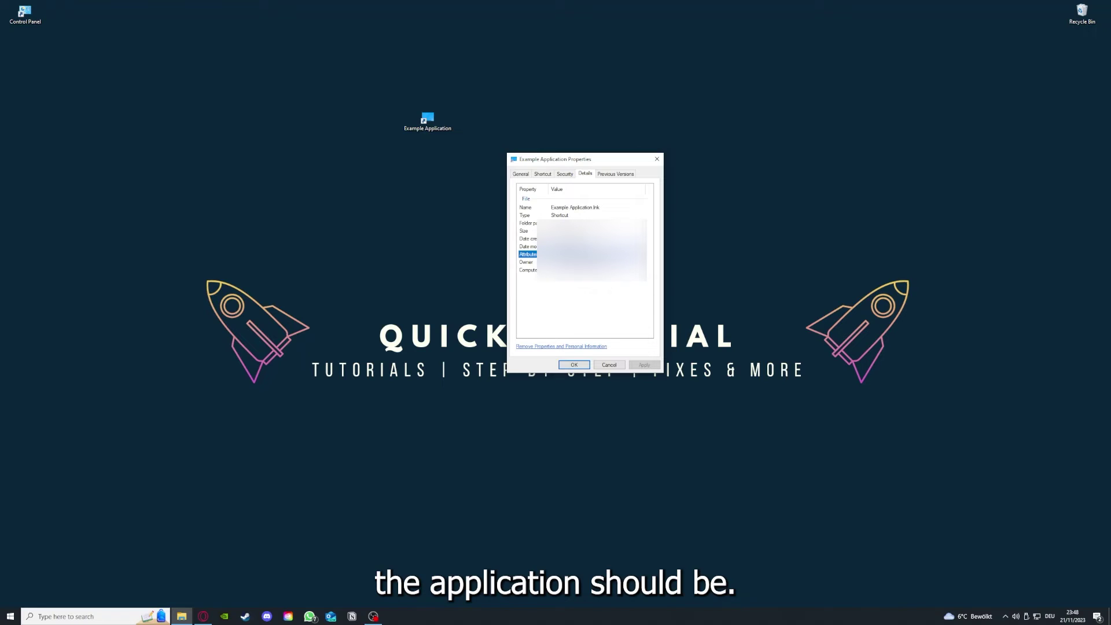
{"action": "left_click", "coordinate": [622, 175]}
{"action": "left_click", "coordinate": [542, 174]}
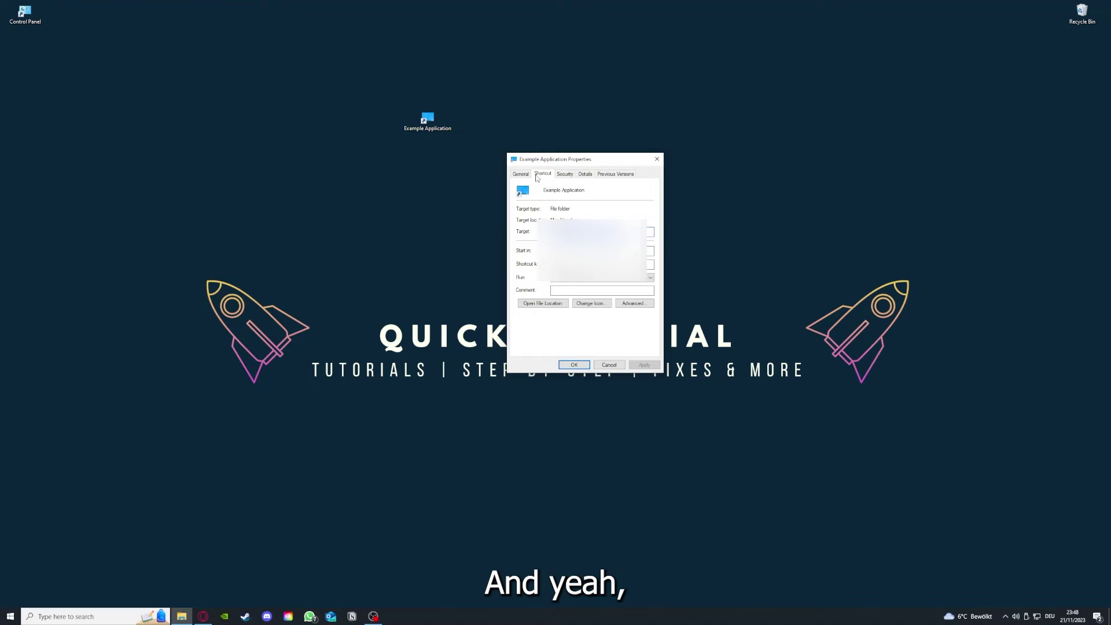
{"action": "left_click", "coordinate": [533, 305]}
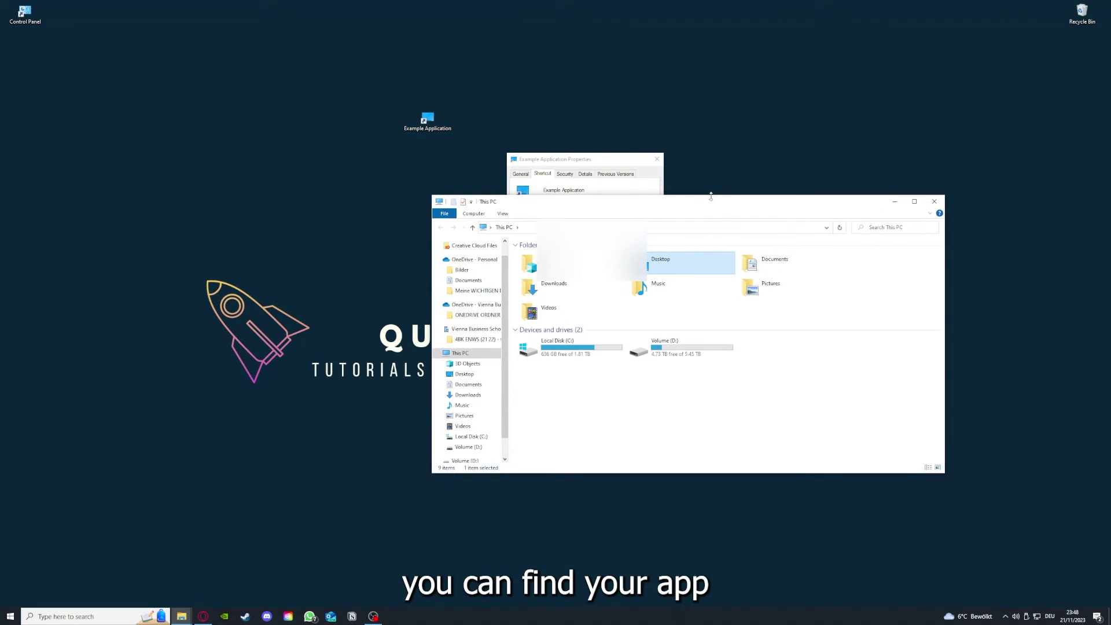
{"action": "left_click_drag", "start_coordinate": [712, 200], "coordinate": [587, 321]}
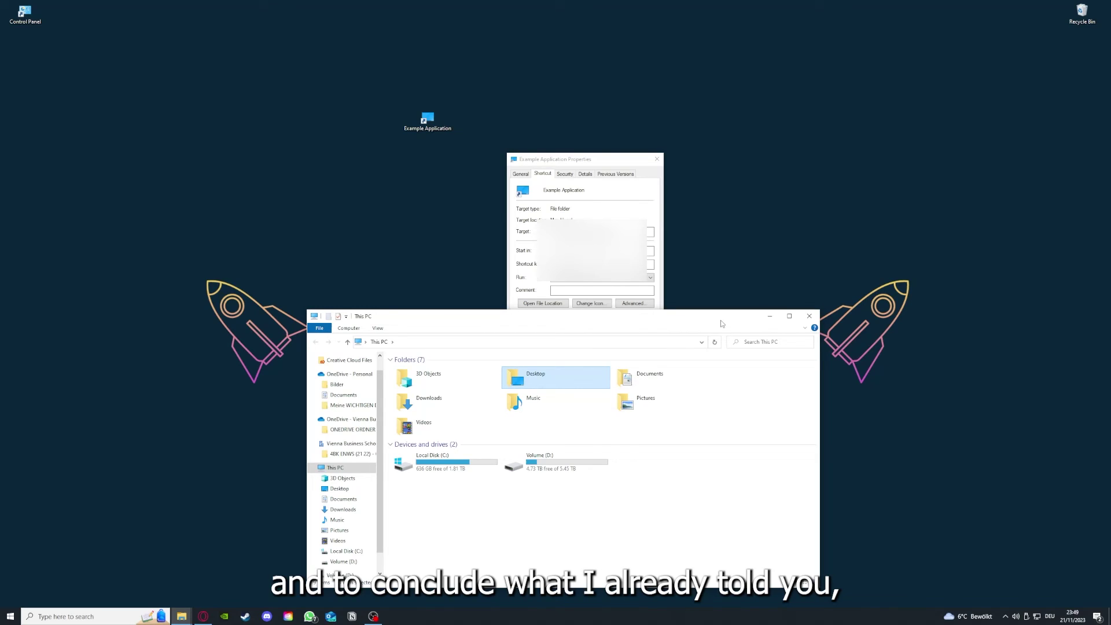
{"action": "left_click", "coordinate": [809, 316]}
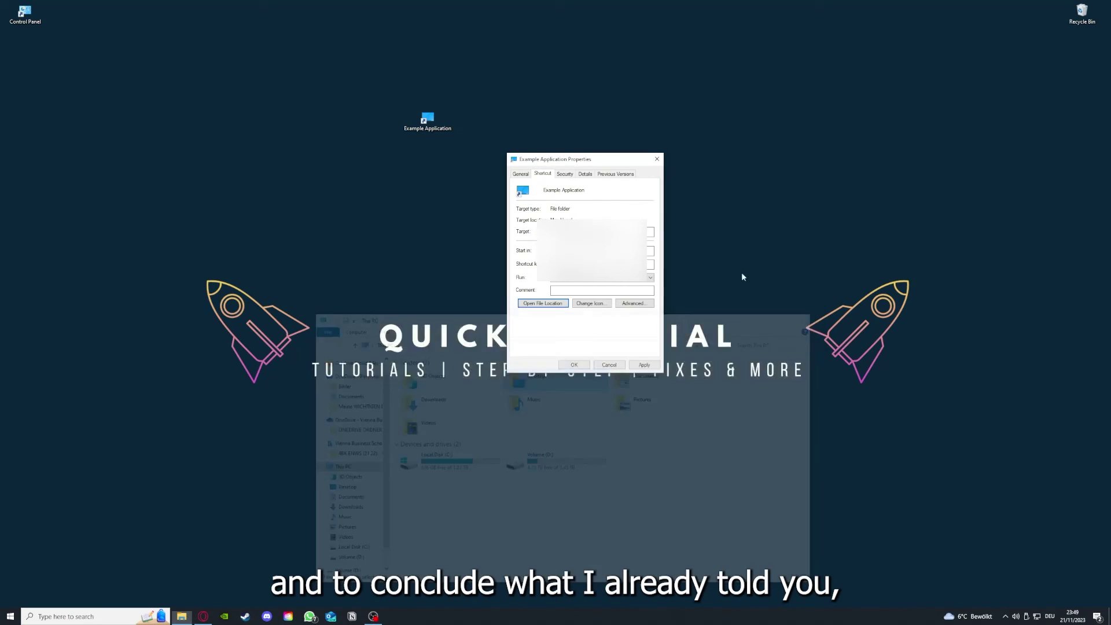
Step: Dismiss the Example Application Properties dialog with Esc
{"action": "key", "text": "Escape"}
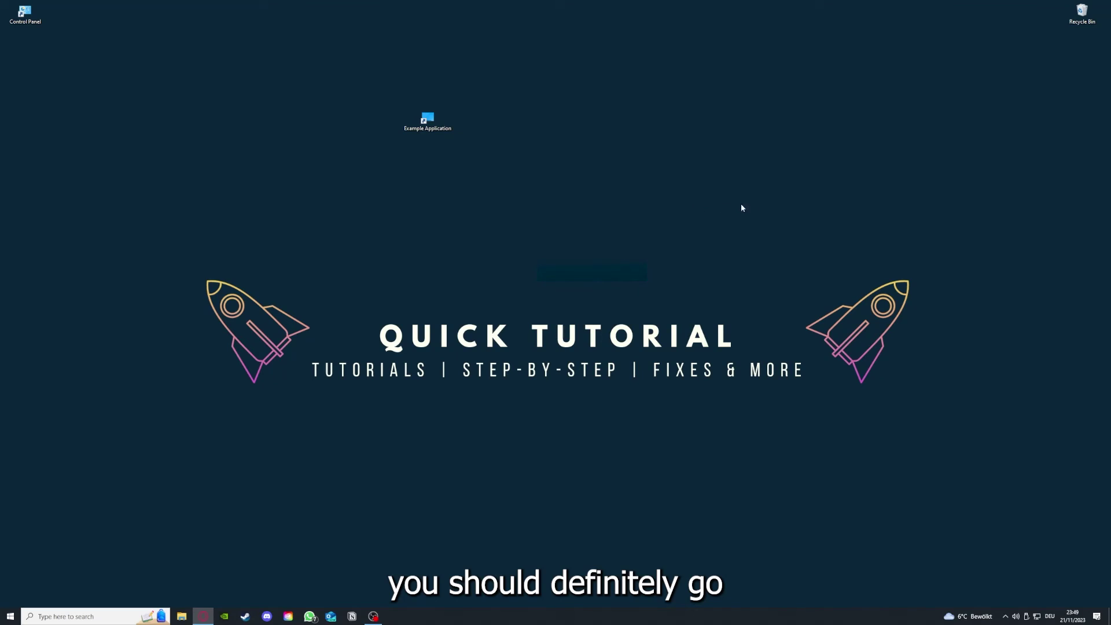